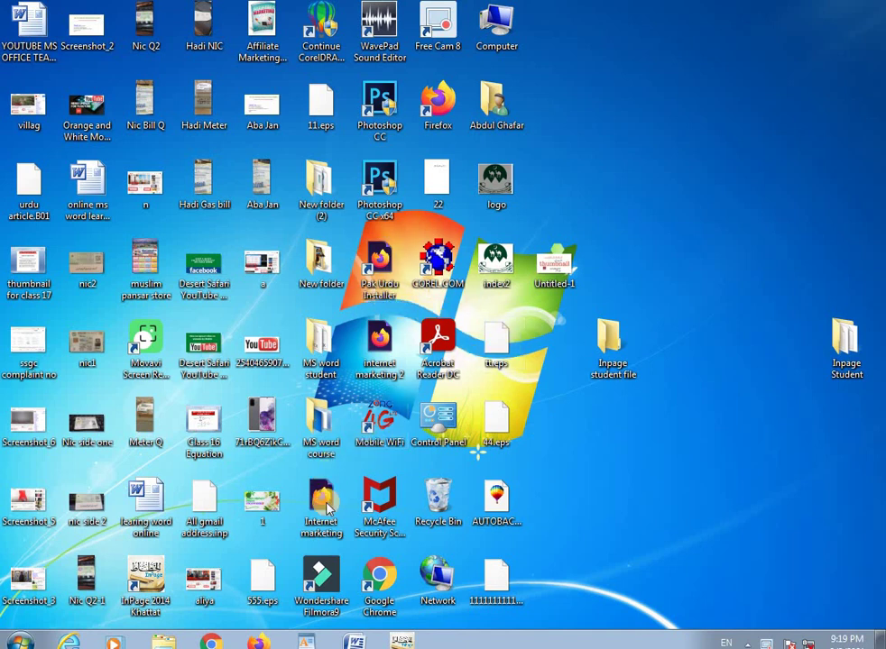
Launch Microsoft Office Excel 2007 from the Windows 7 Start menu
click(20, 638)
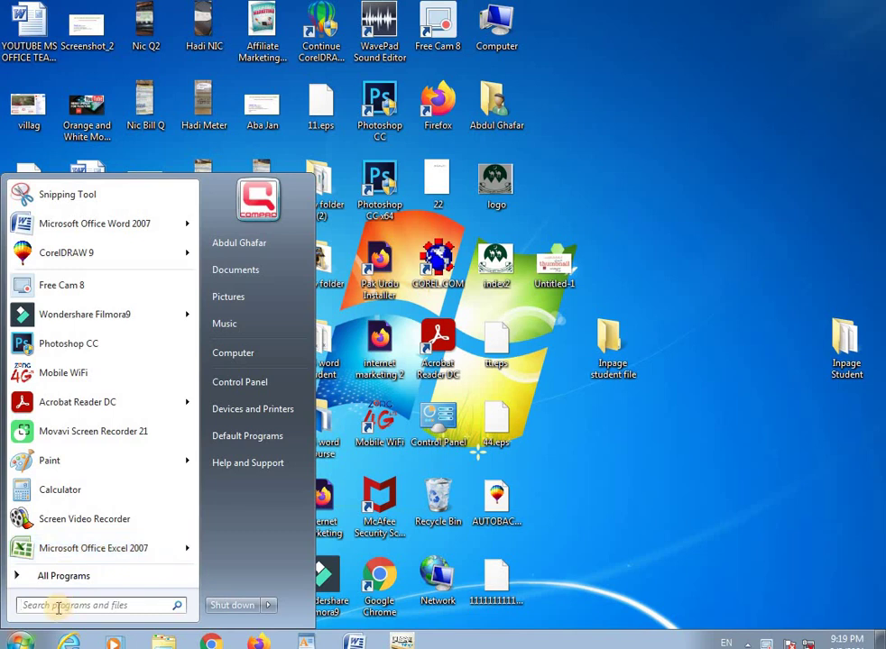
mouse_move(28, 546)
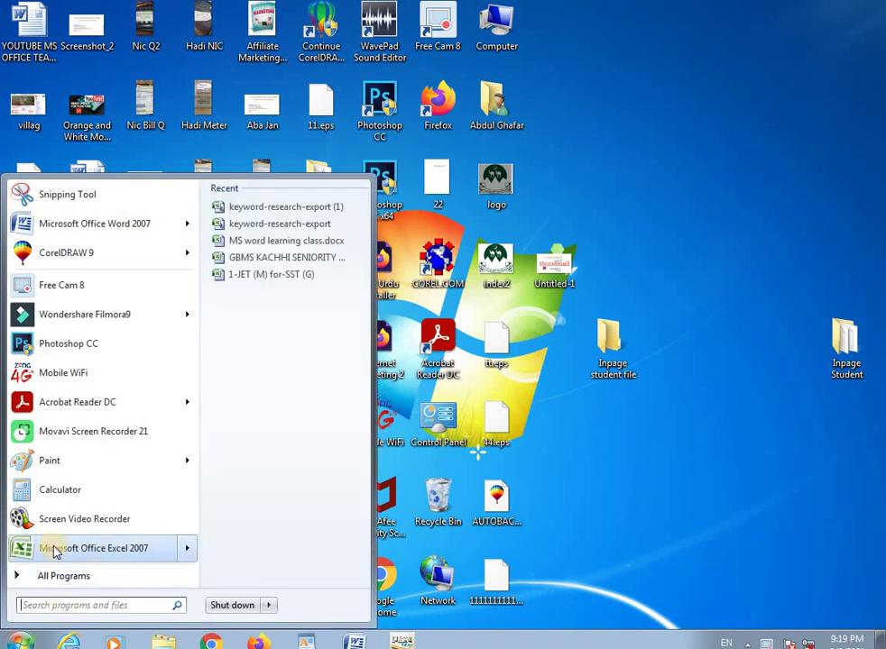
click(175, 558)
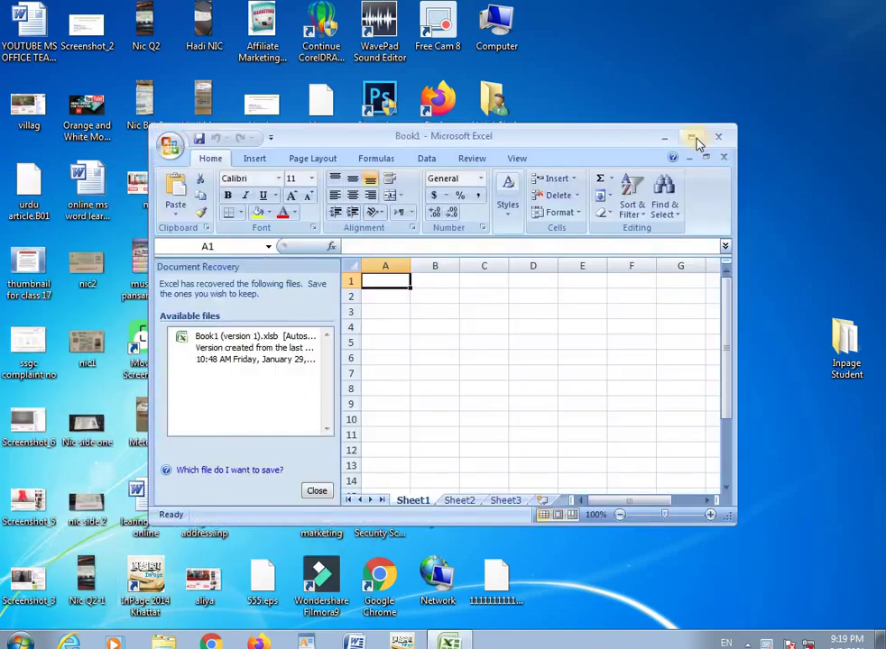
Maximize the Excel window and close Document Recovery, confirming the recovered files' removal
click(690, 137)
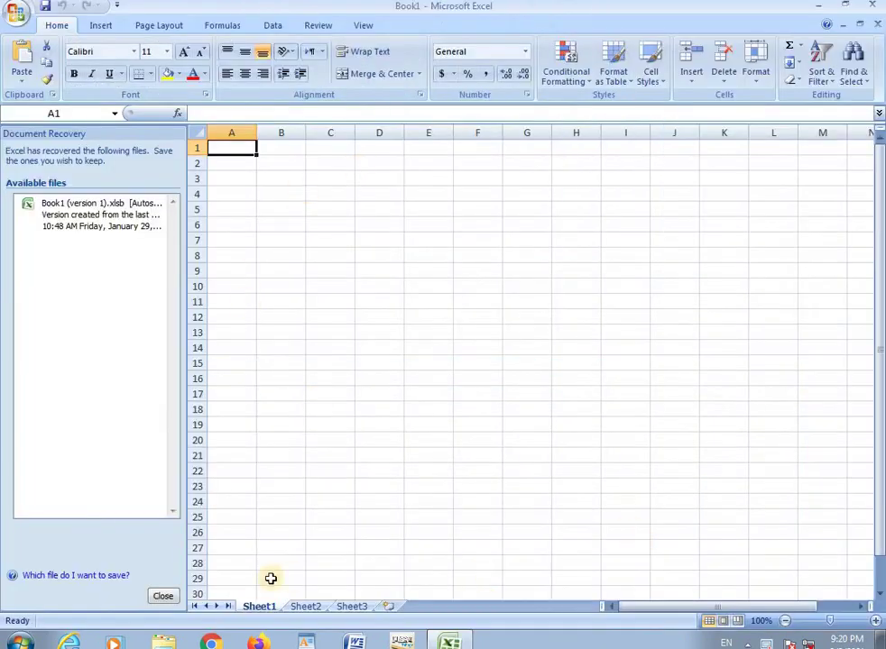
click(162, 596)
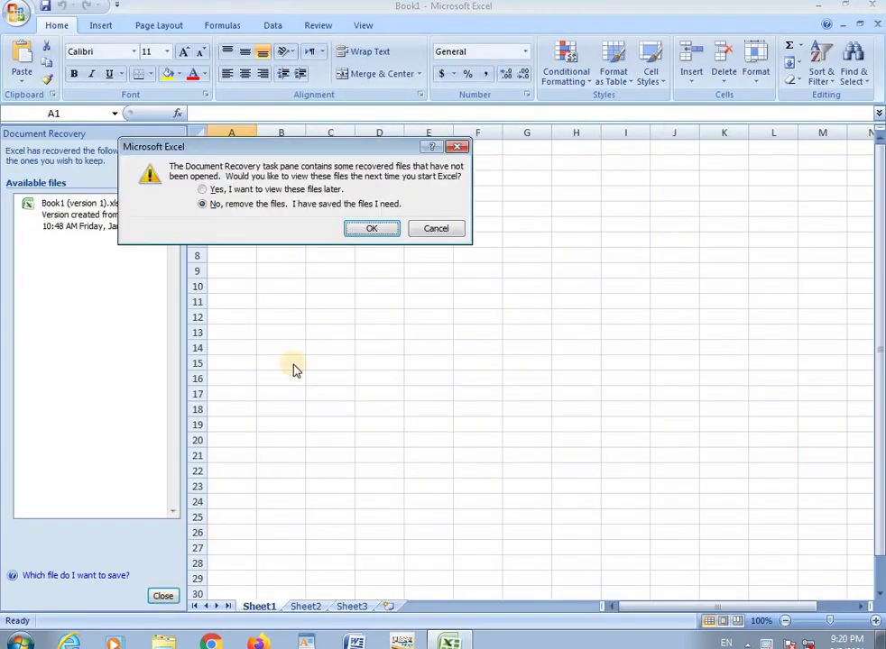
click(381, 229)
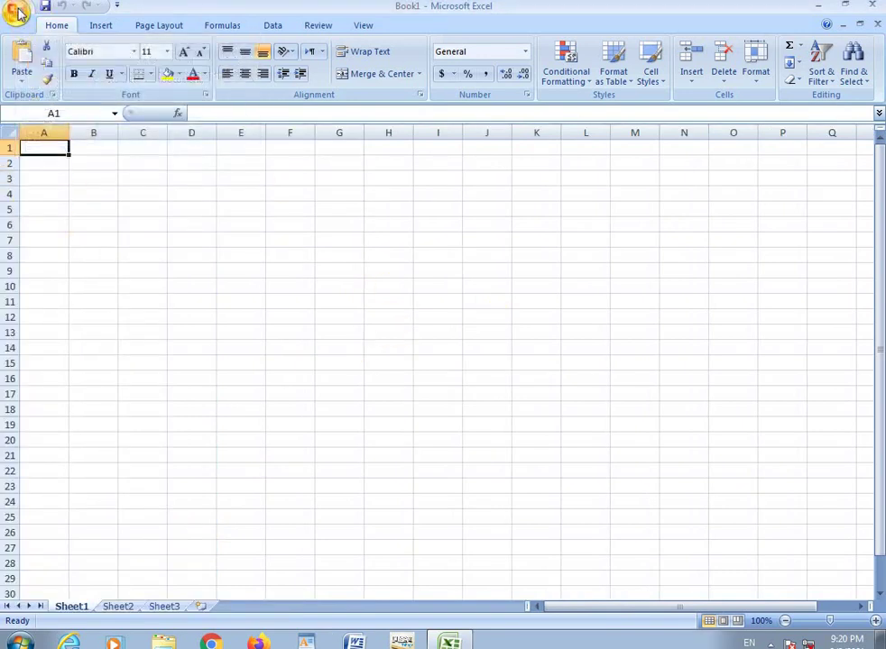
Create a new Blank Workbook from the Office button's New command
click(18, 13)
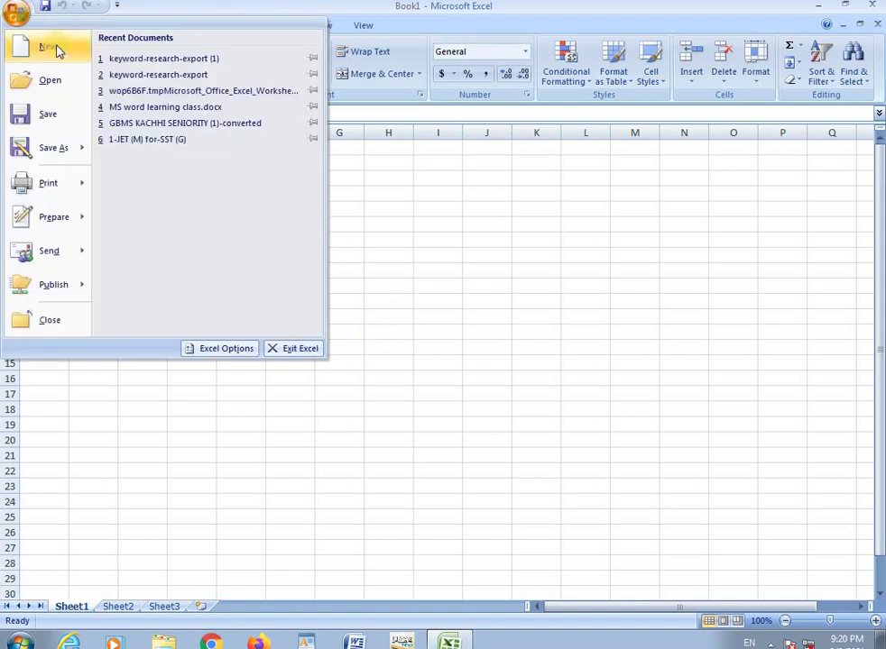
click(56, 50)
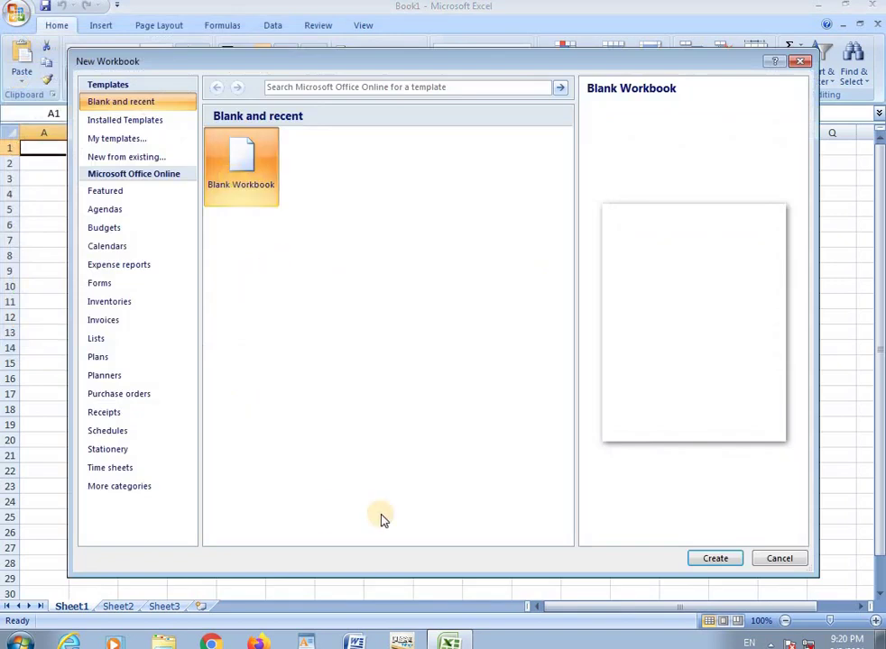
click(716, 559)
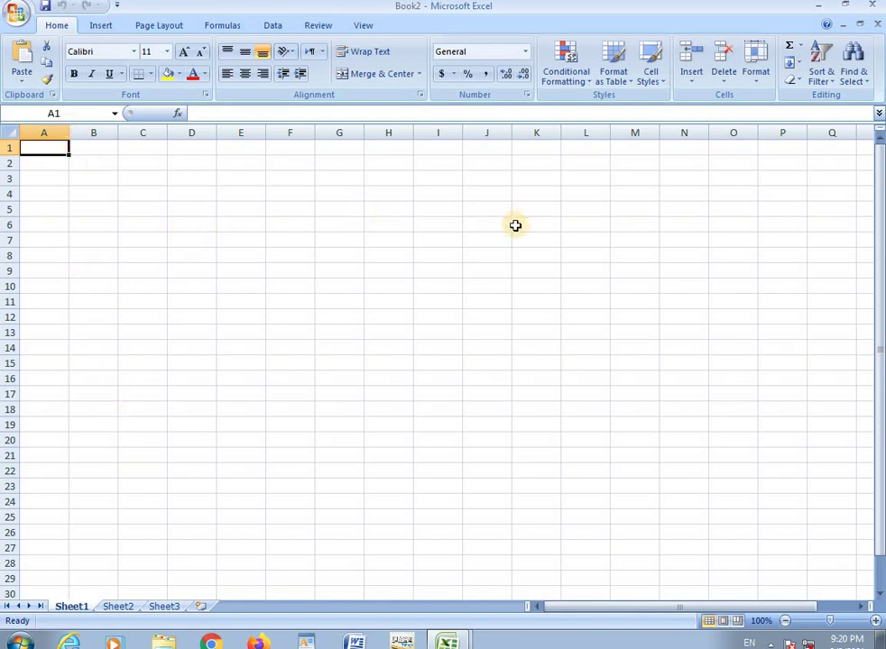
Type 'Result Sheet for the Class 8th Students of Govt Middle school Basti Goya Bhag' into A1 and select it
text(R)
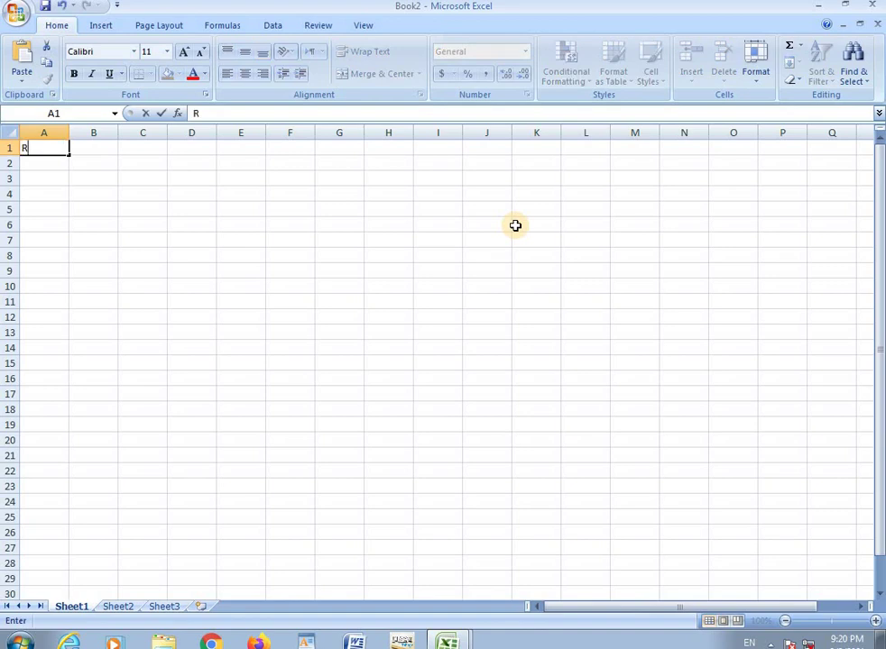
text(es)
text(ult Sh)
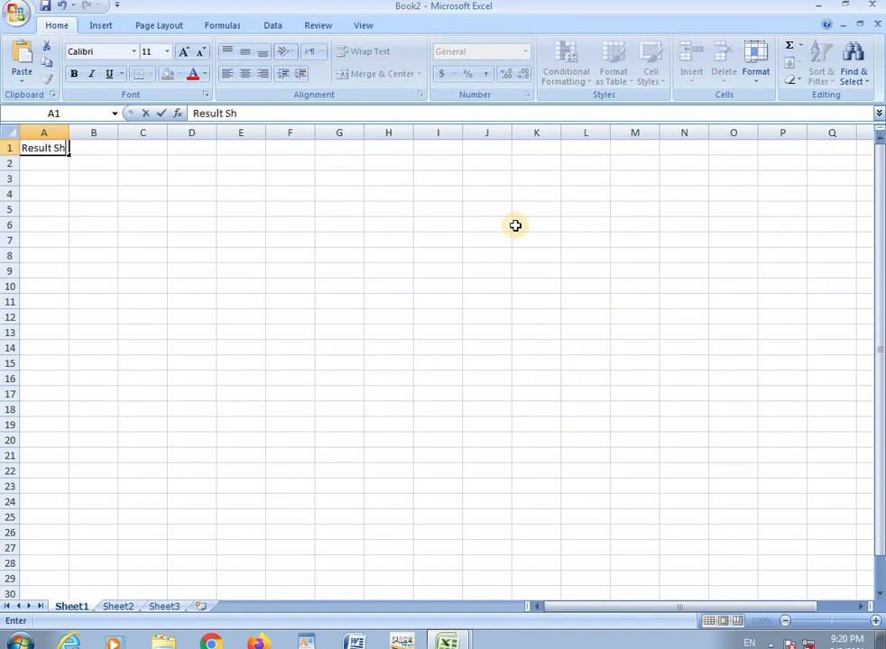
text(ffor)
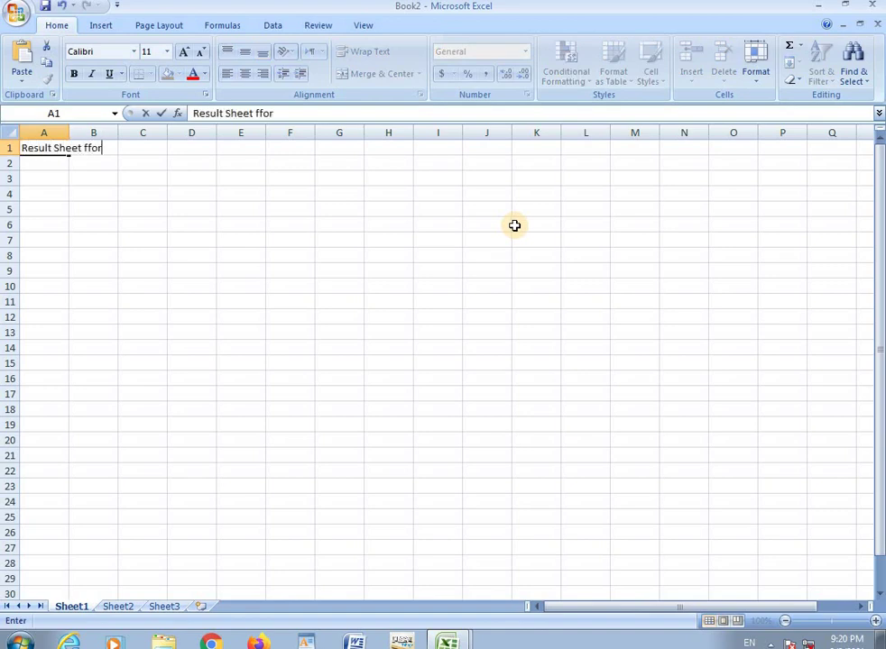
key(BackSpace)
key(BackSpace)
key(BackSpace)
text(or the Class 8th)
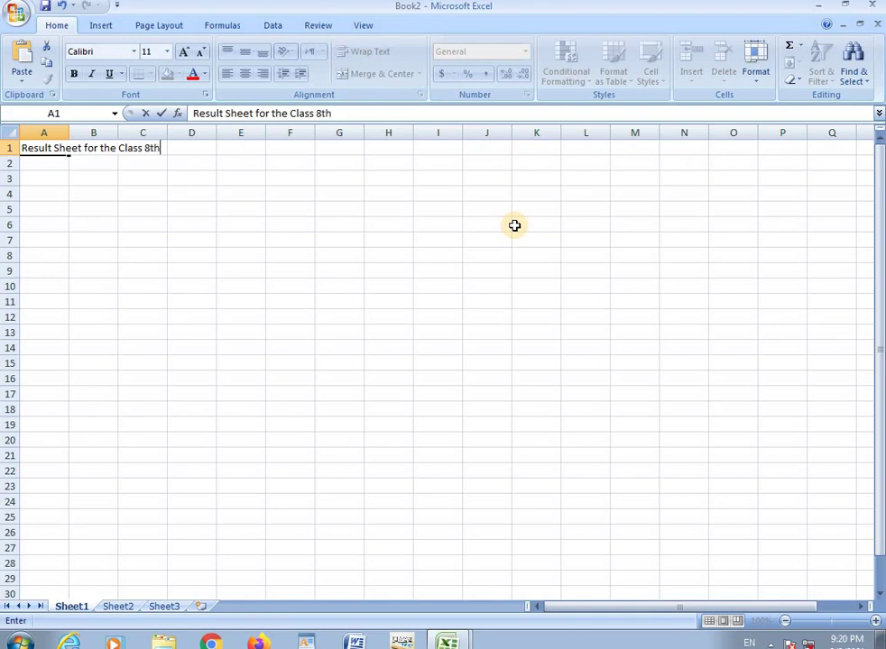
text( Students of)
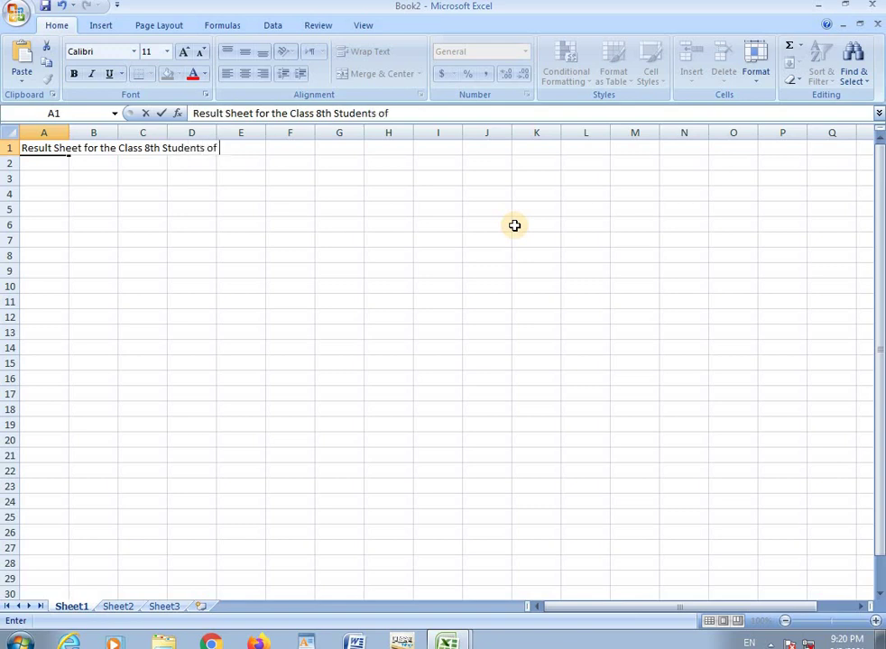
text( Gove)
text(Middle )
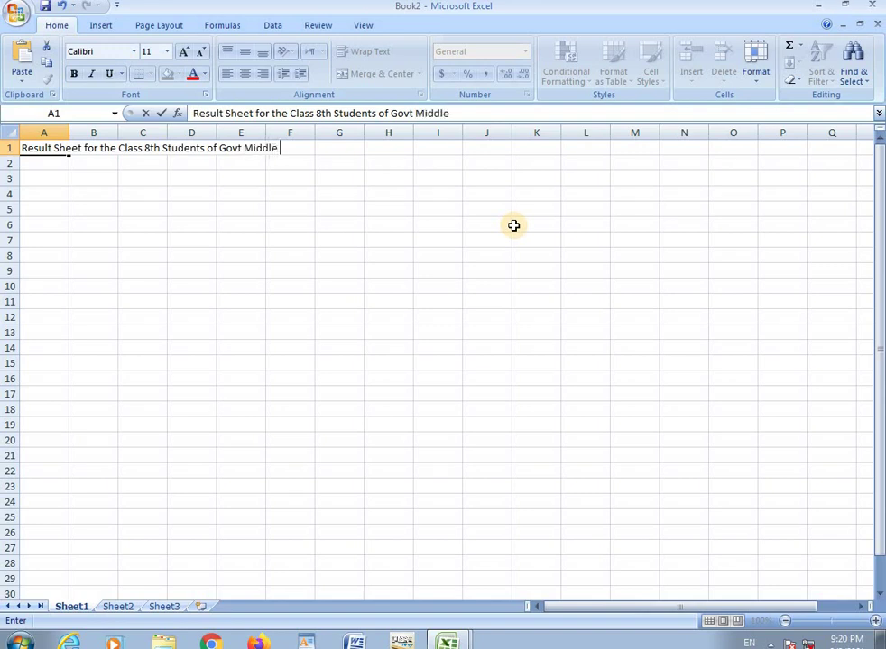
text(school Basti B)
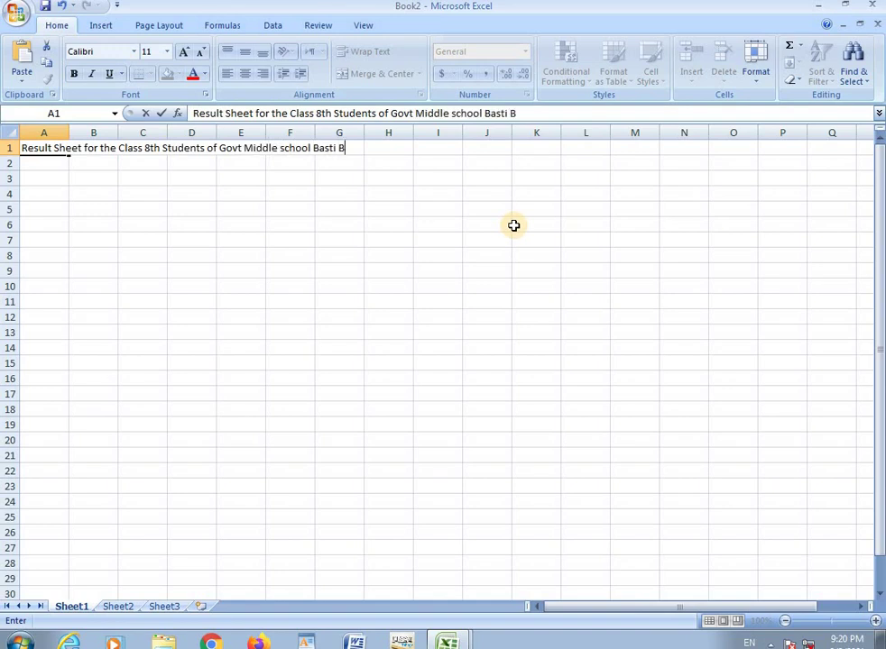
key(BackSpace)
text(Goya Bhag)
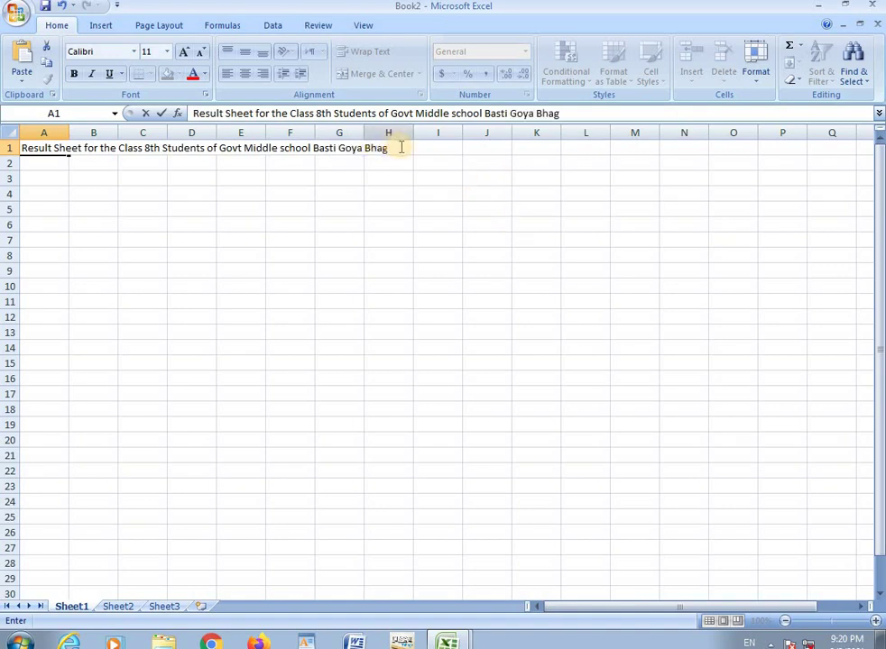
drag(80, 148, 21, 148)
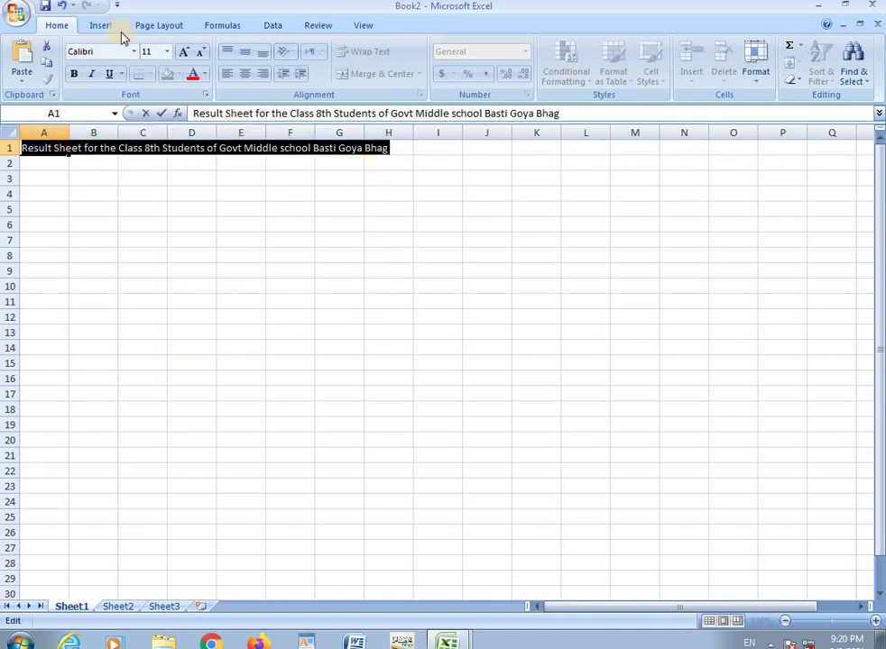
Set the A1 title to font size 20 and commit the change
click(167, 51)
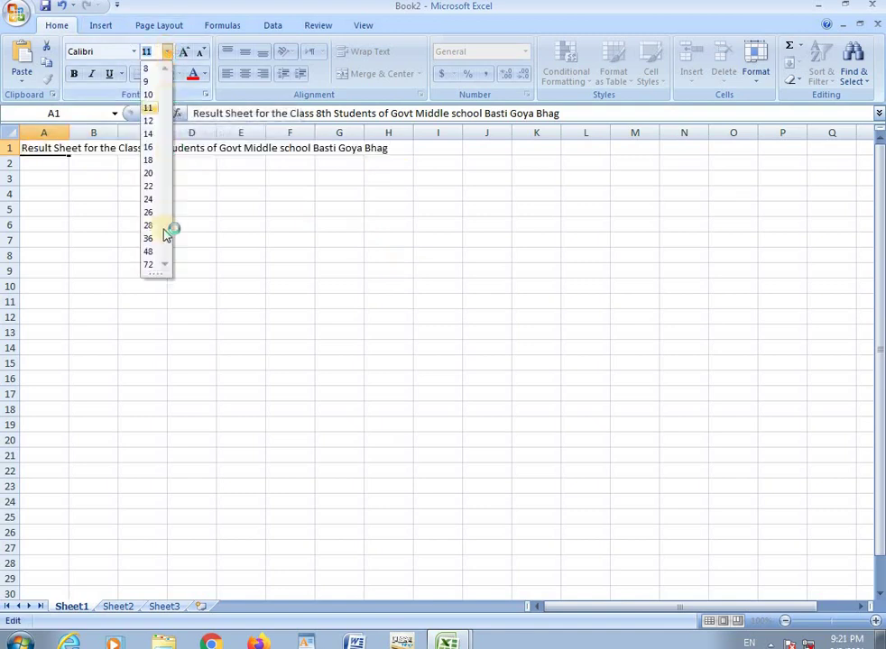
click(150, 180)
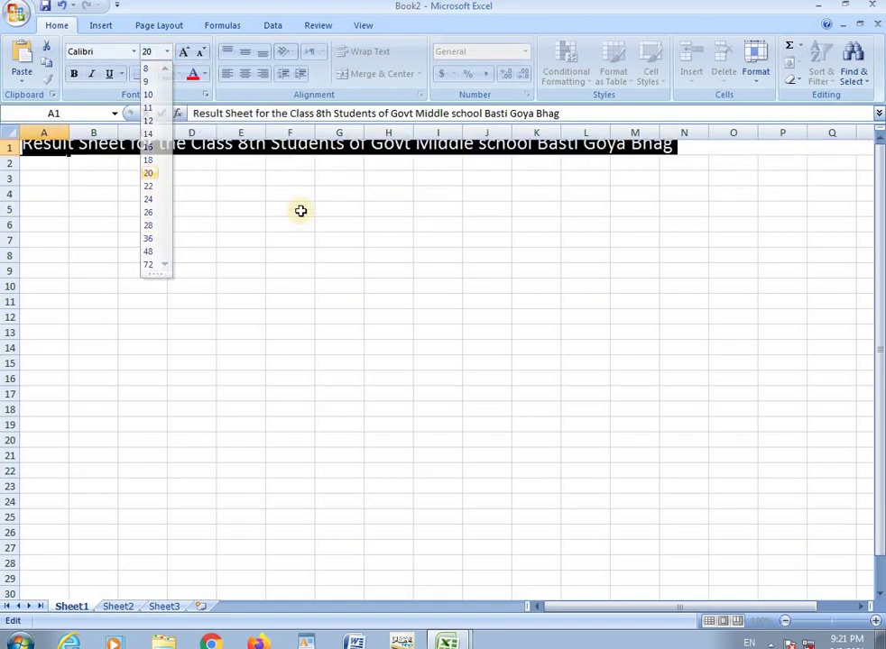
click(388, 211)
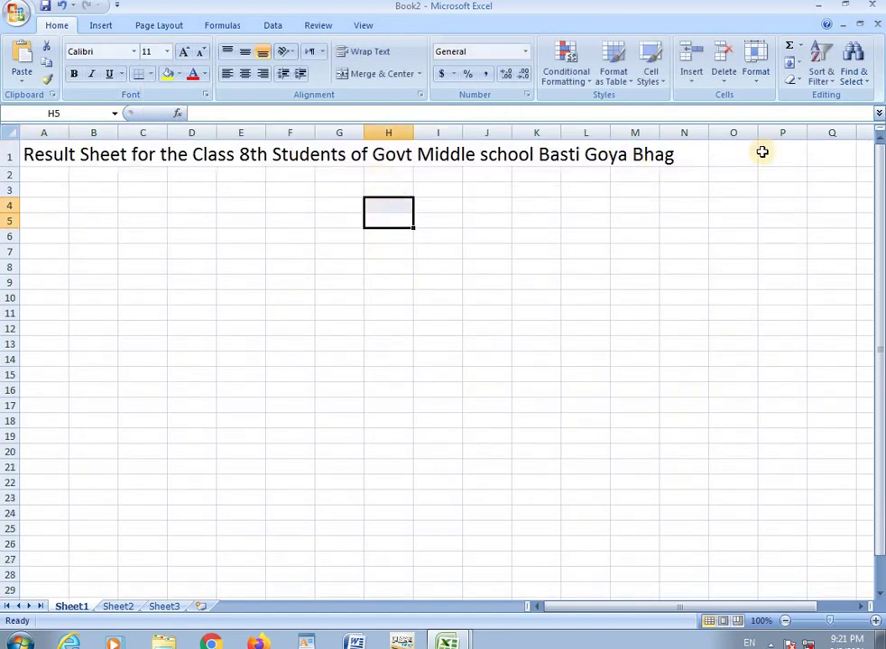
click(49, 175)
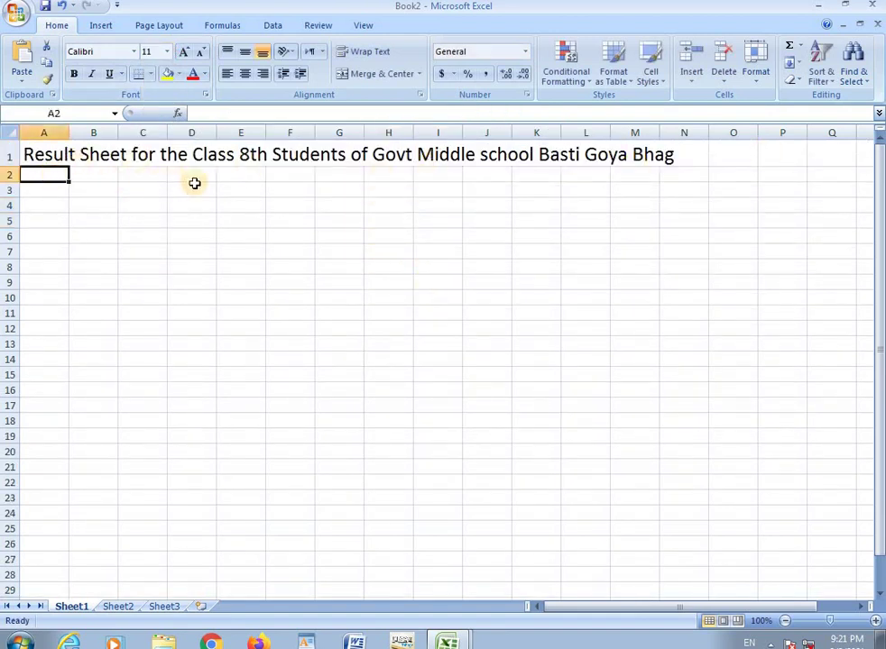
Check Sheet2 and Sheet3, then return to Sheet1
click(120, 608)
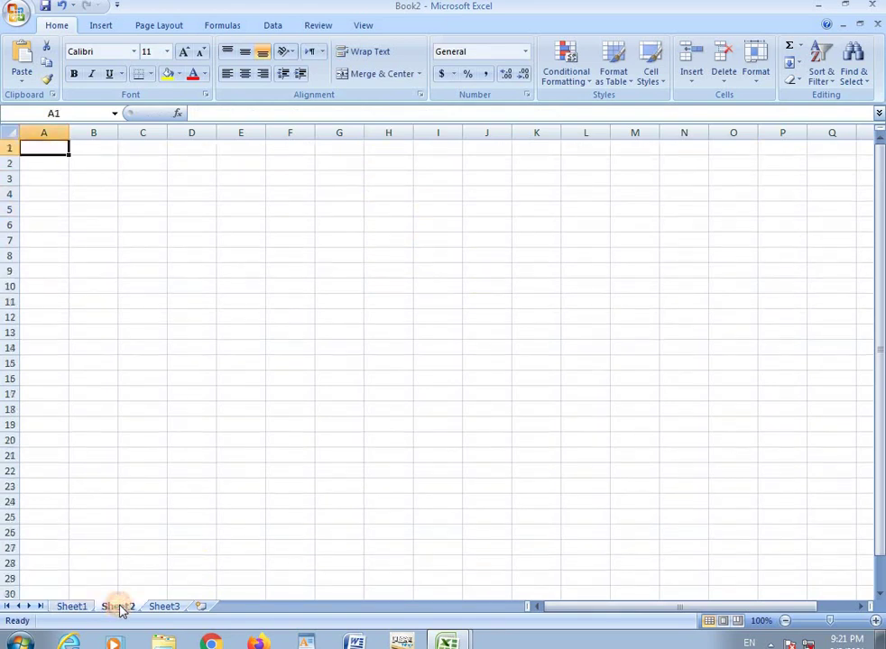
click(164, 607)
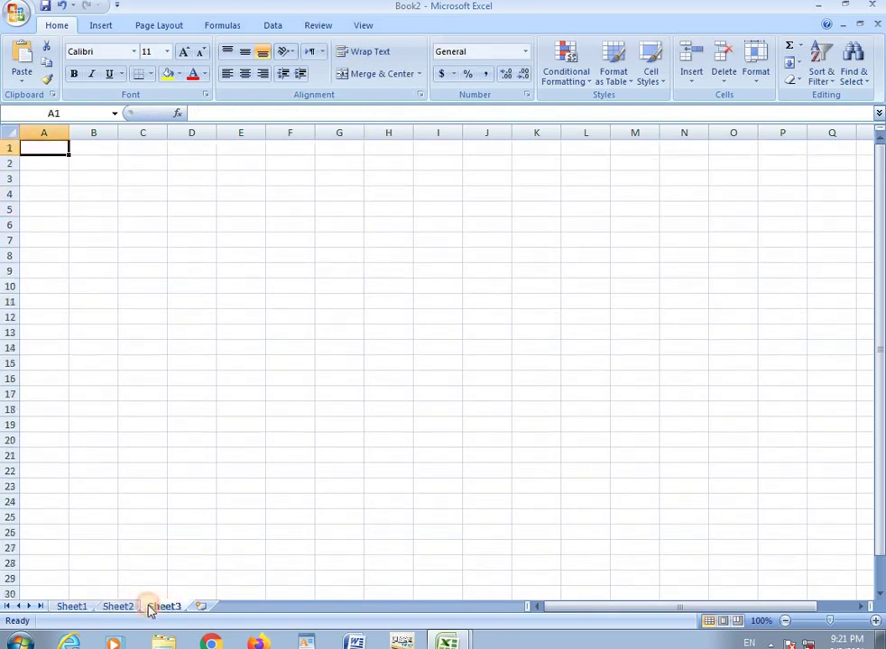
click(73, 606)
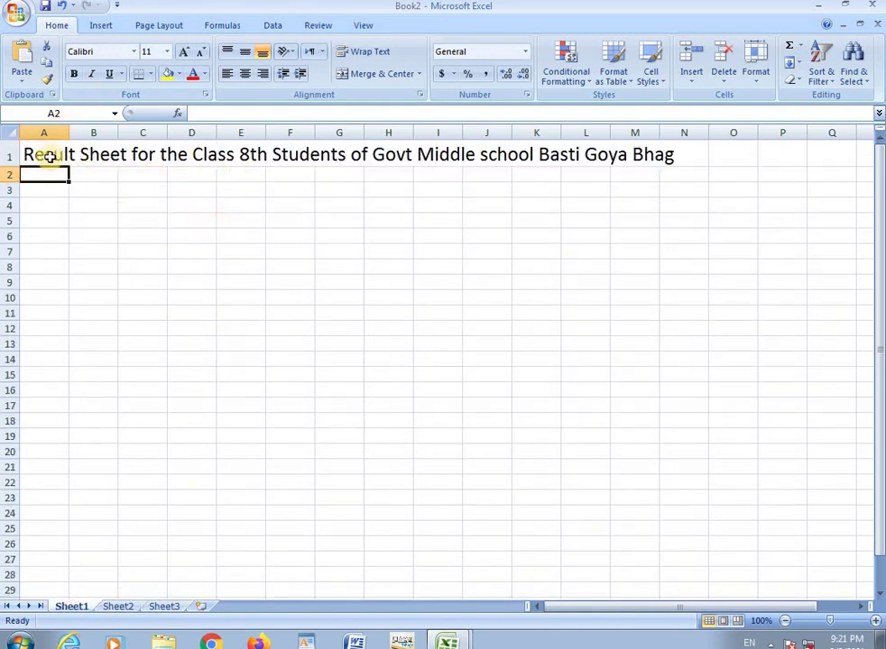
Select the title row A1:Q1 and center the title across it
drag(829, 156, 40, 156)
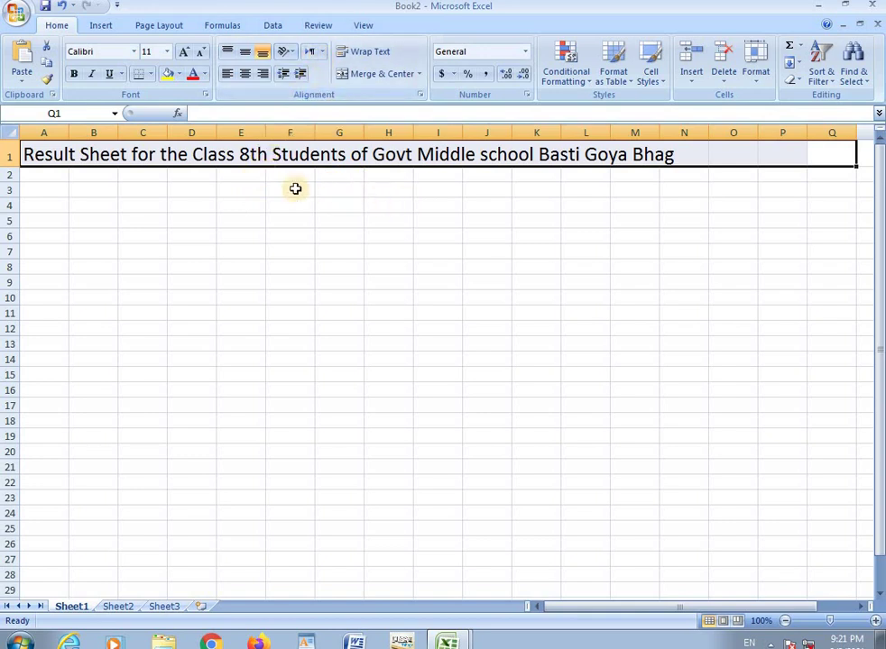
click(244, 75)
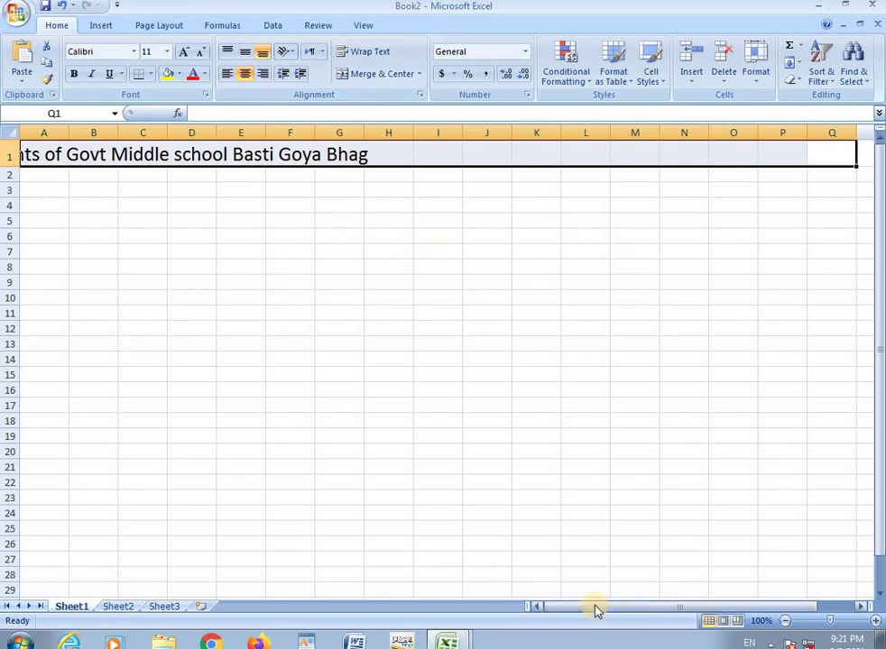
click(71, 155)
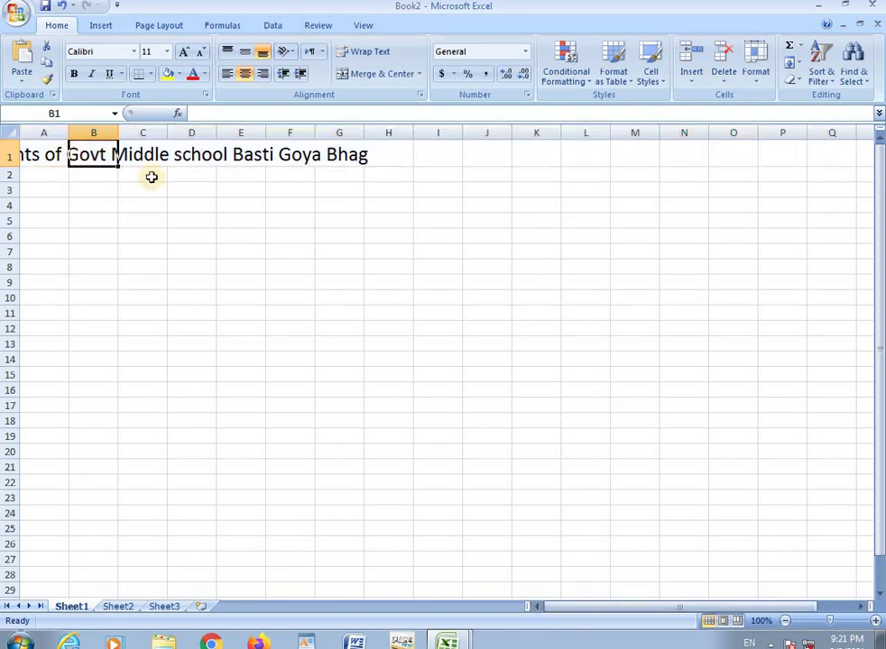
Check the title along row 1, undo the centering, then select rows 1–2
key(Left)
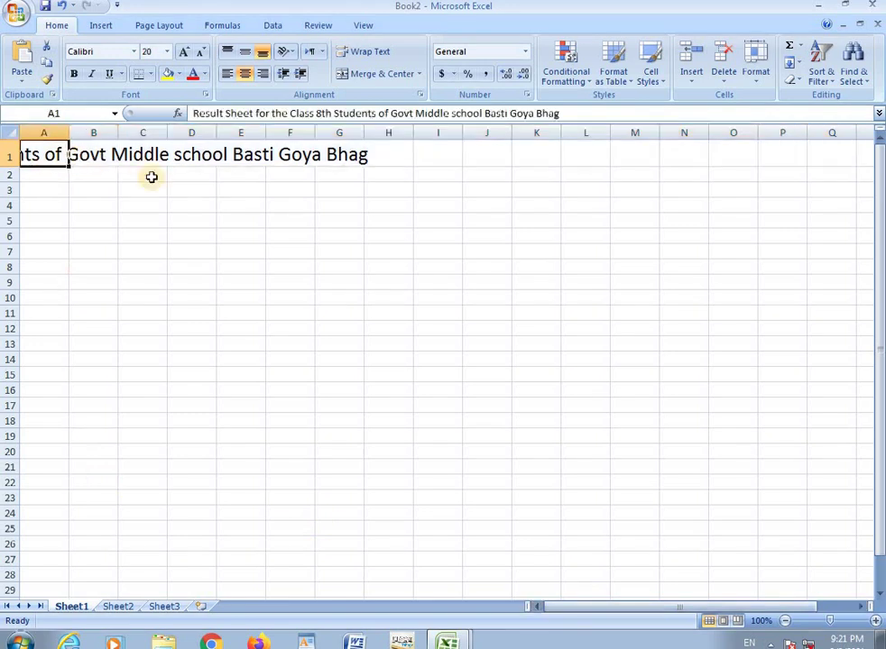
key(Right)
key(Right)
key(Right)
key(Right)
key(Right)
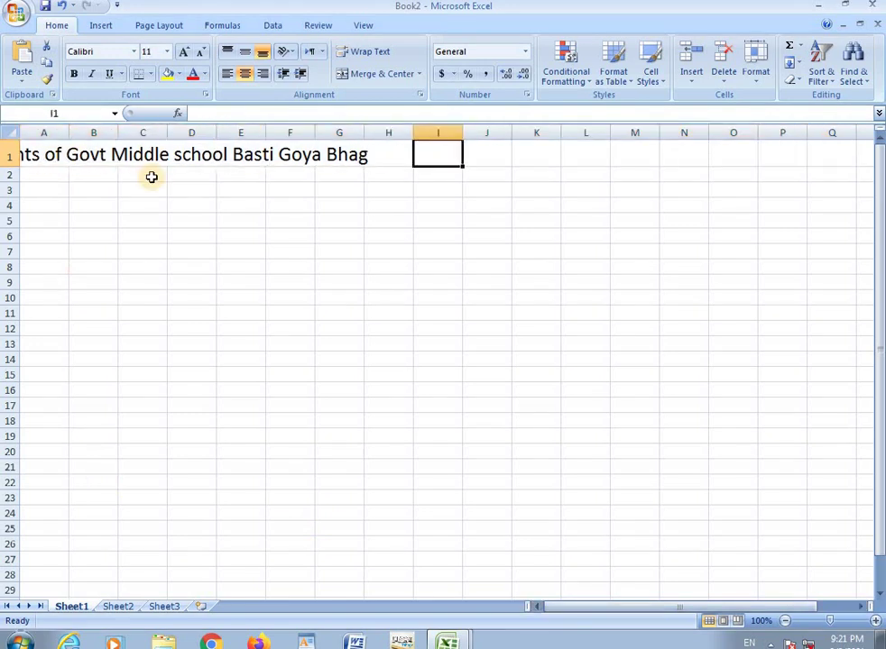
key(ctrl+z)
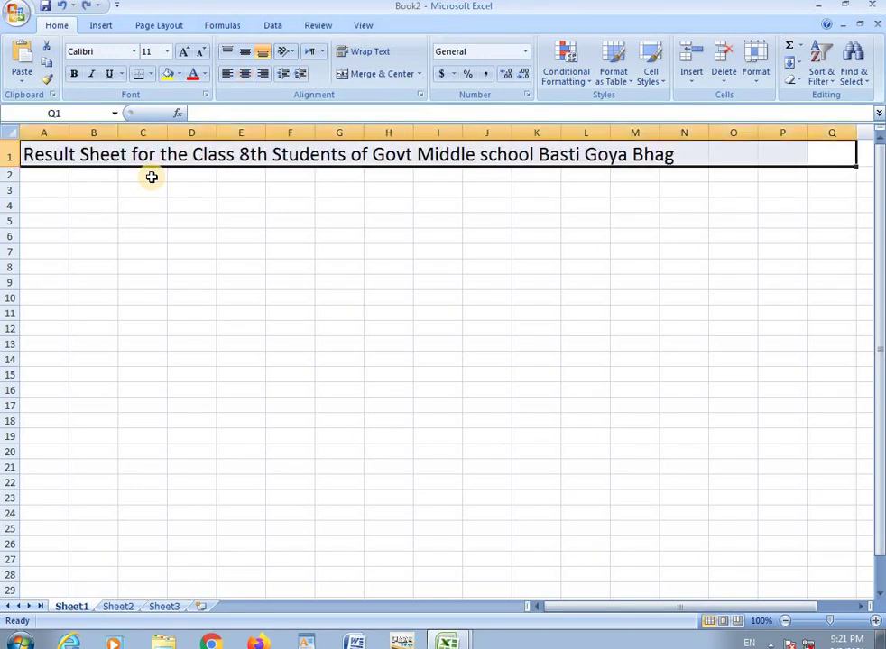
click(501, 222)
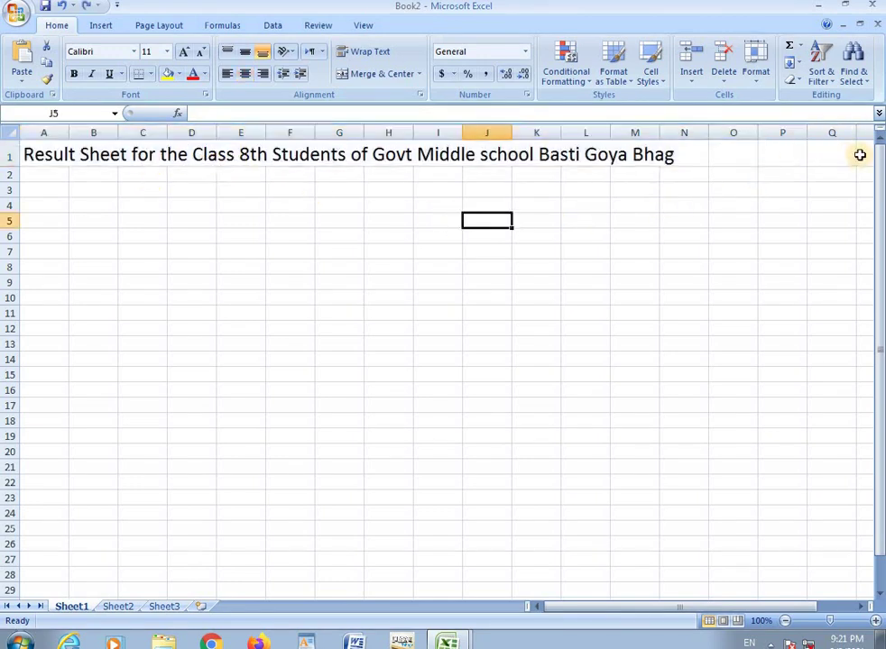
drag(859, 155, 37, 172)
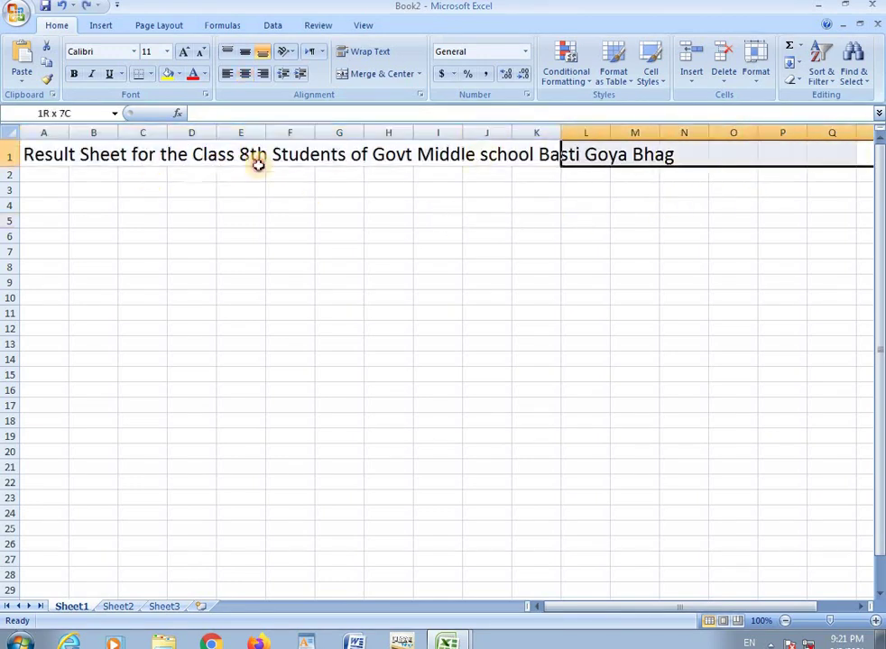
Enter the headers S.No. in A2 and Name in B2
click(36, 172)
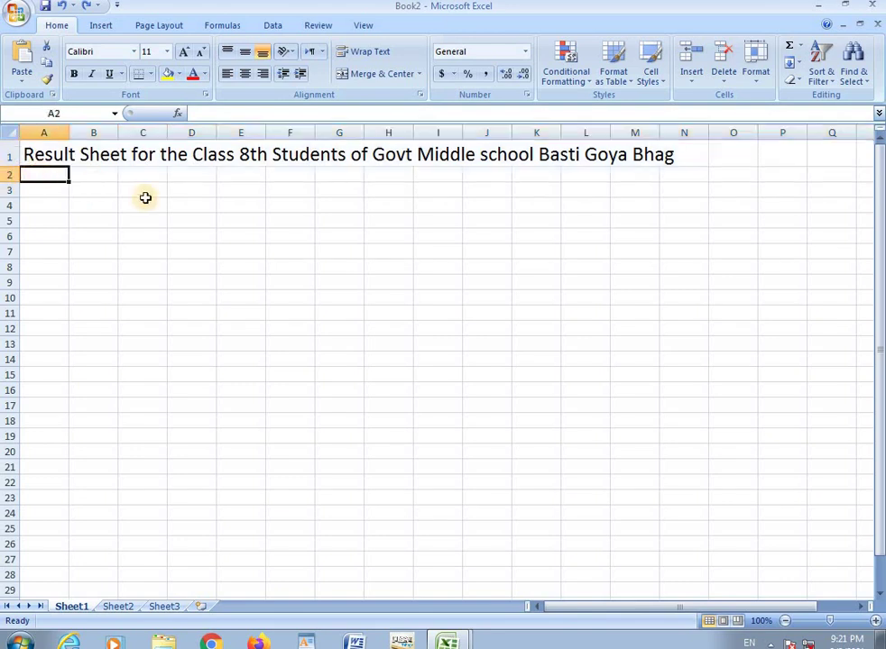
text(S.CN)
key(BackSpace)
key(BackSpace)
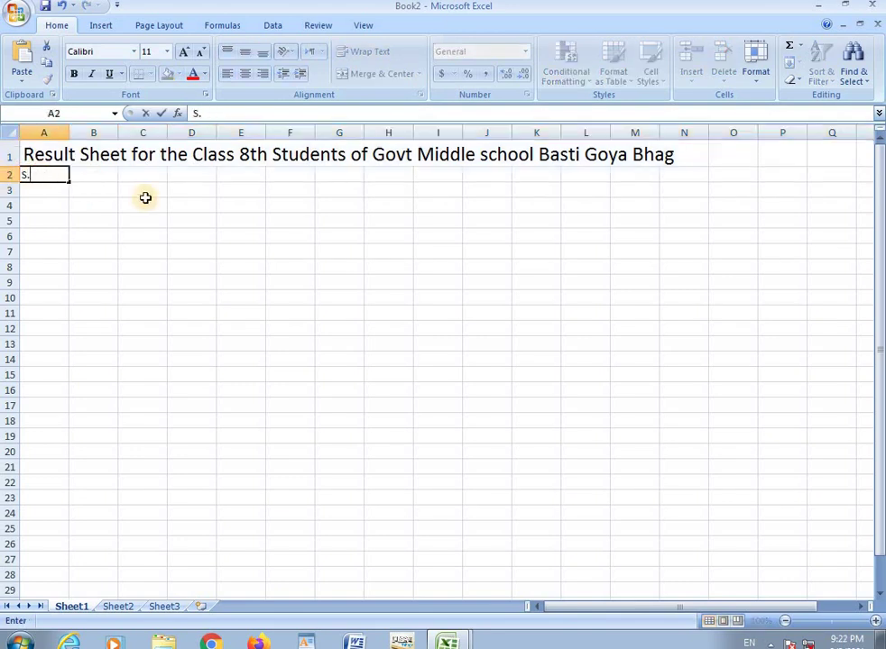
text(Noi)
key(Tab)
text(Name)
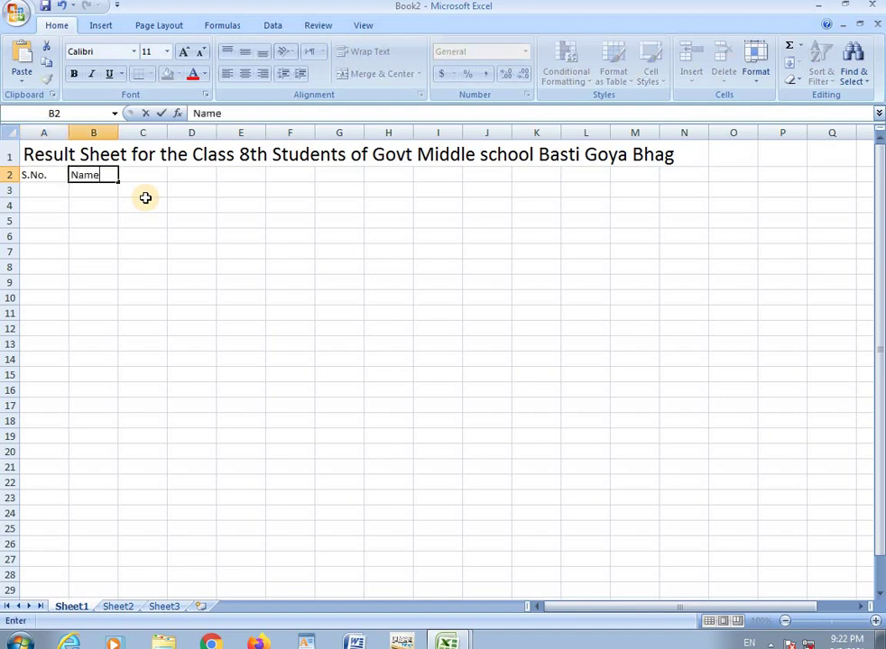
key(Tab)
Add the headers Father Name, Class and Subject in C2 through E2
text(F)
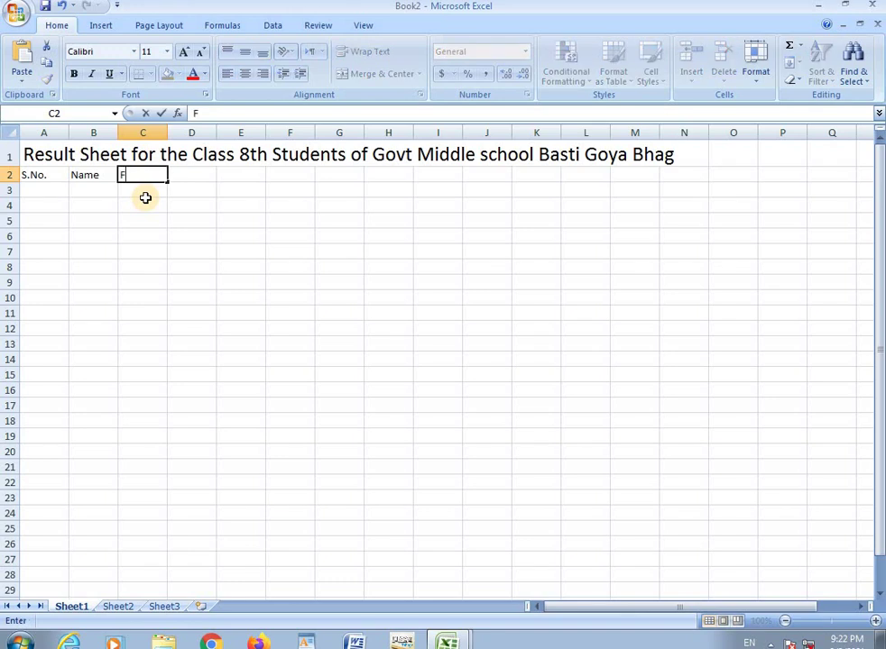
text(her Name)
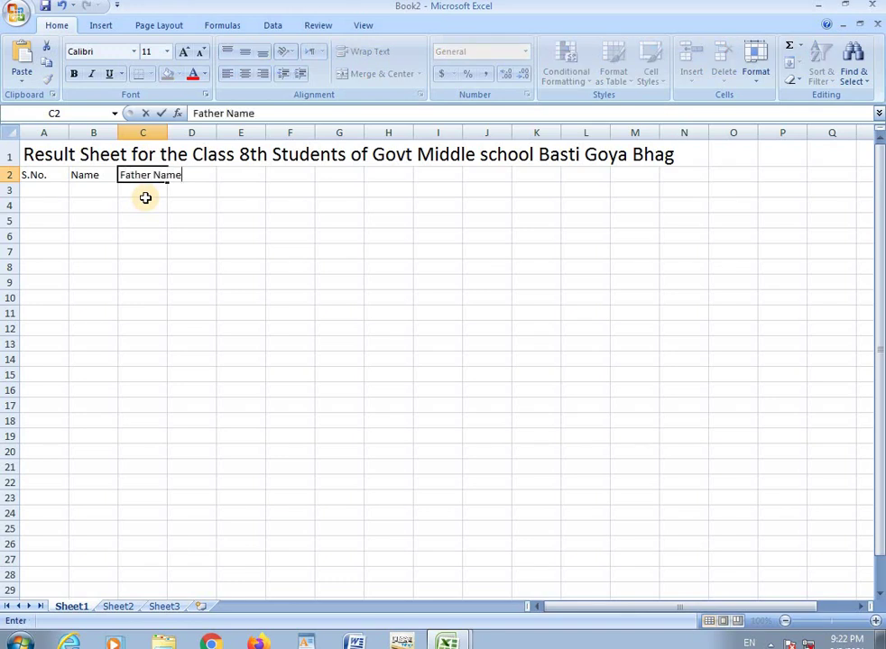
key(Tab)
text(Class)
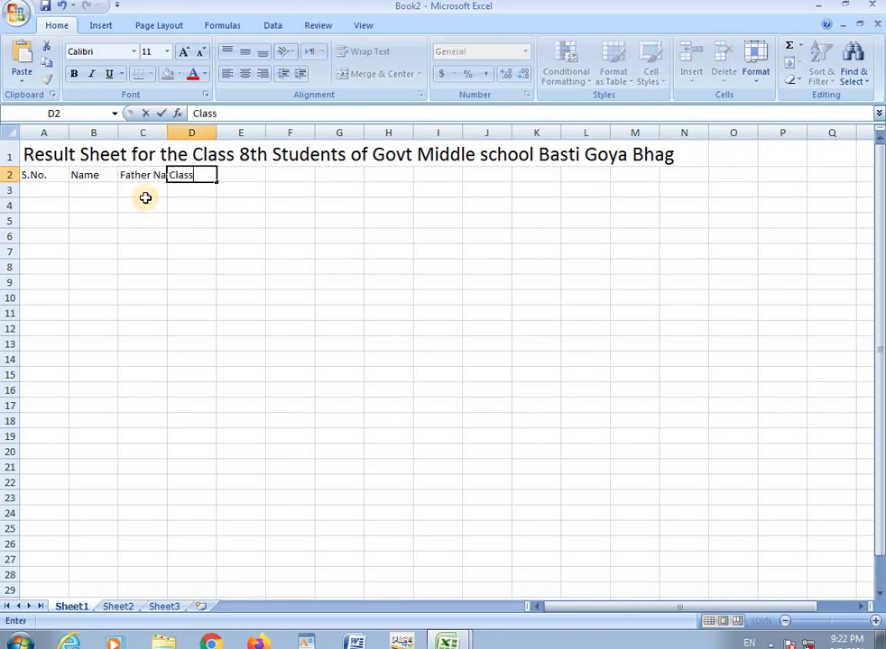
key(Tab)
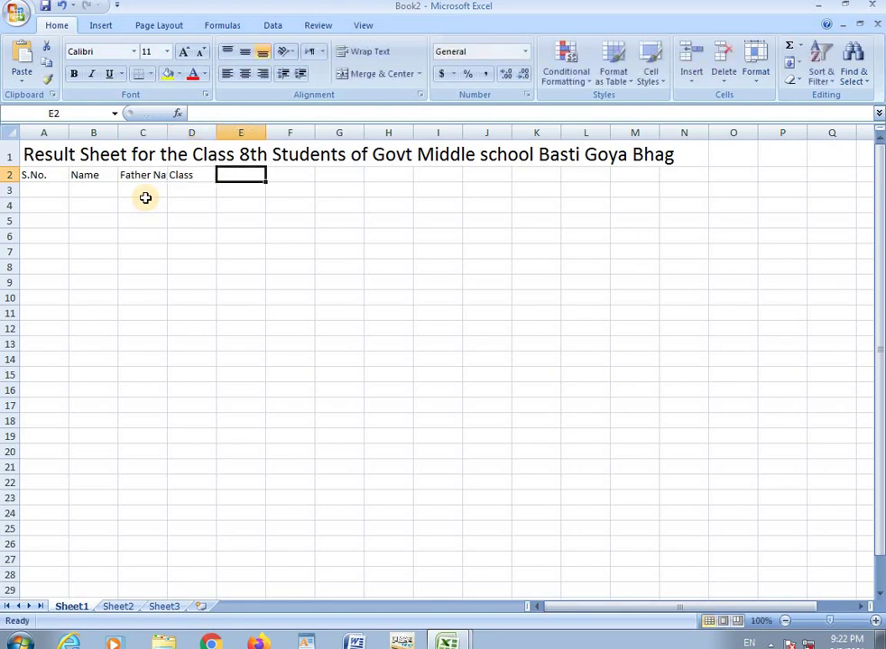
text(Ma)
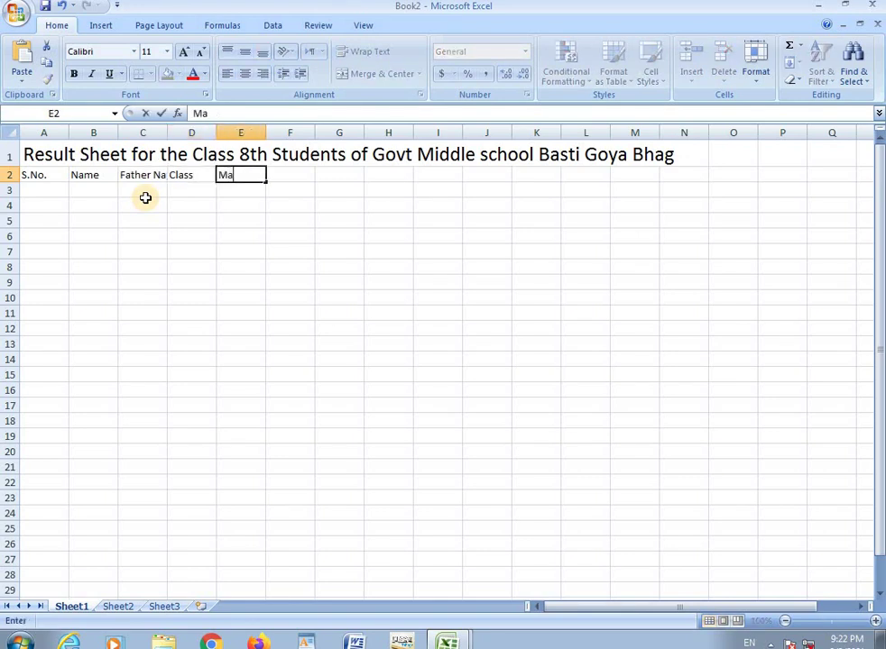
text(th)
key(BackSpace)
key(BackSpace)
key(BackSpace)
text(Sub)
text(jec)
key(Tab)
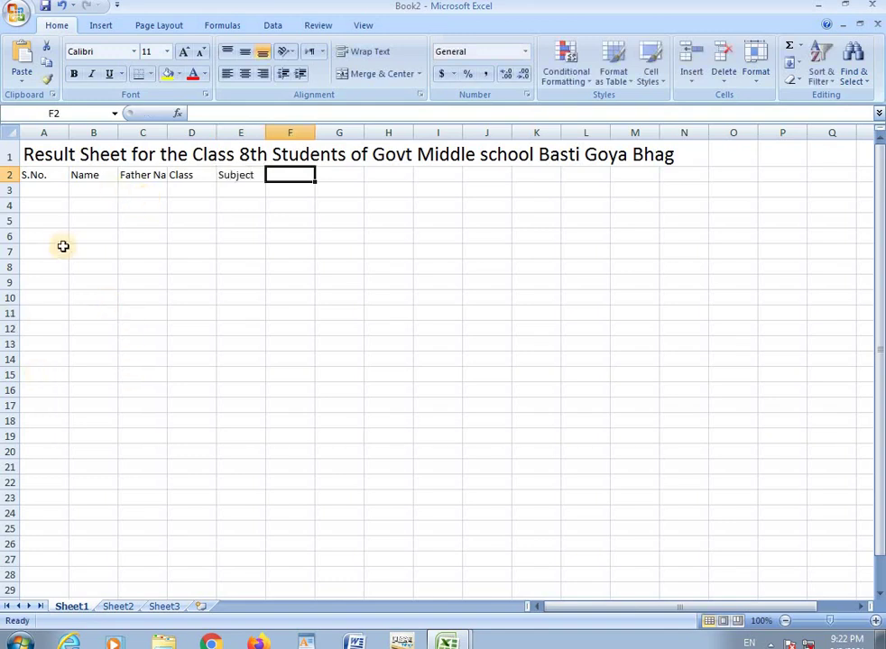
Enter 1 in A3 and fill the series down to A26 for serial numbers 1–24
click(38, 174)
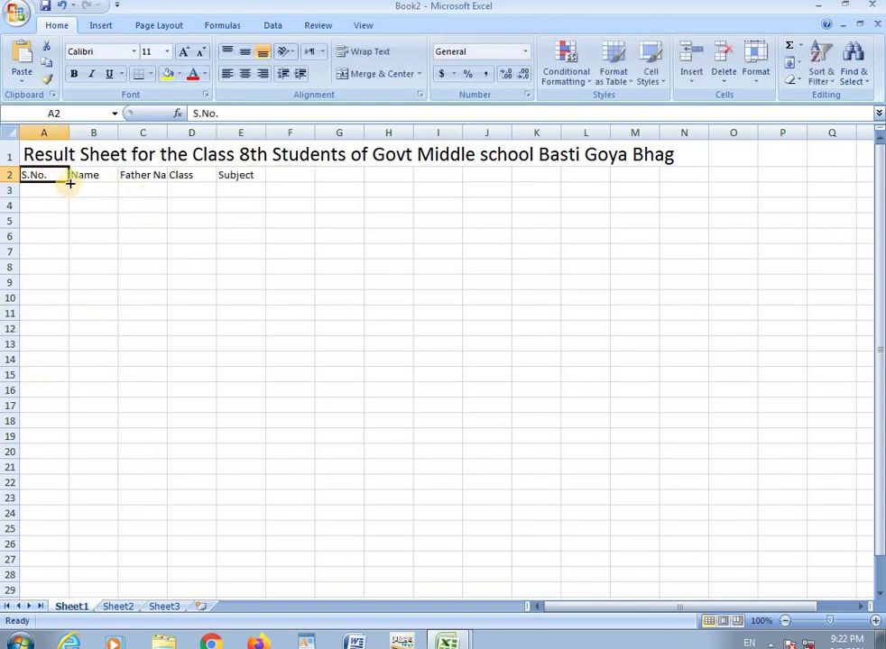
click(54, 198)
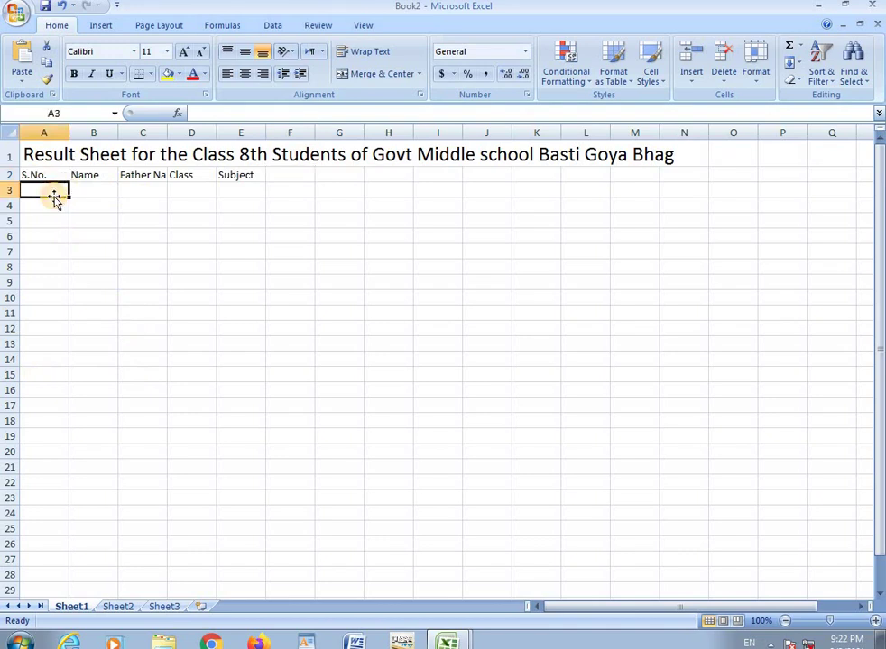
text(1)
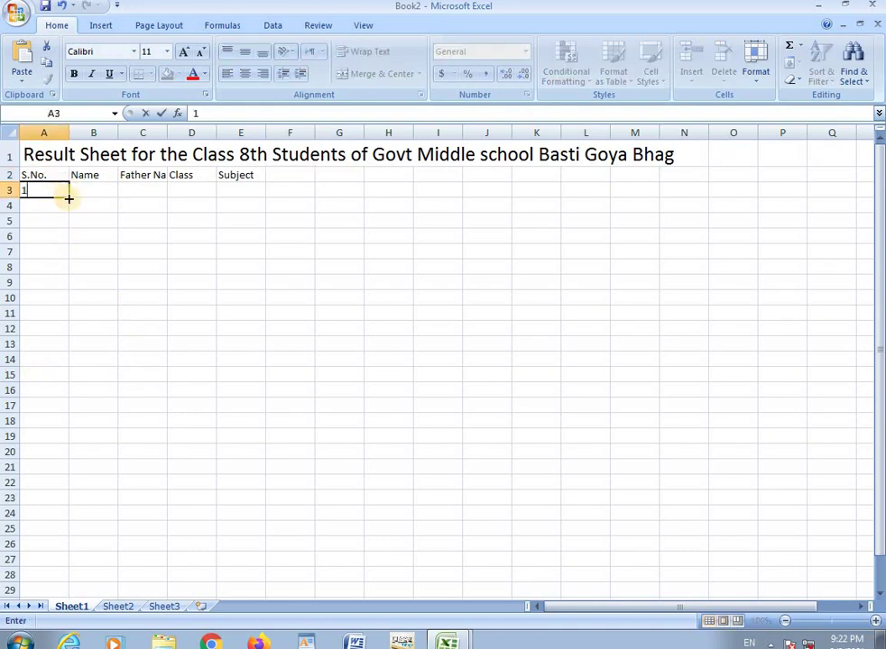
mouse_move(68, 198)
mouse_down()
mouse_move(64, 264)
mouse_move(70, 199)
mouse_up()
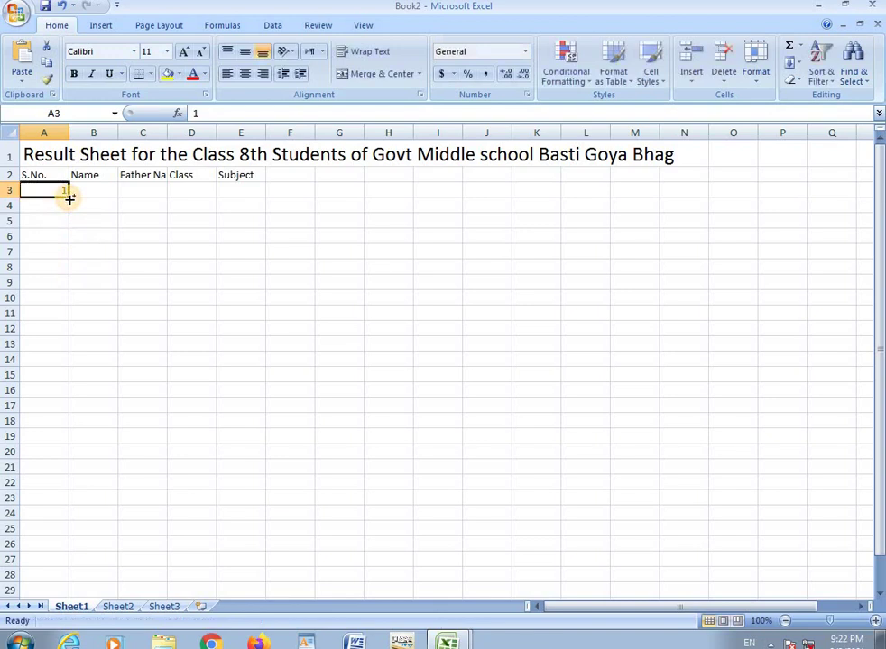
drag(70, 198, 85, 519)
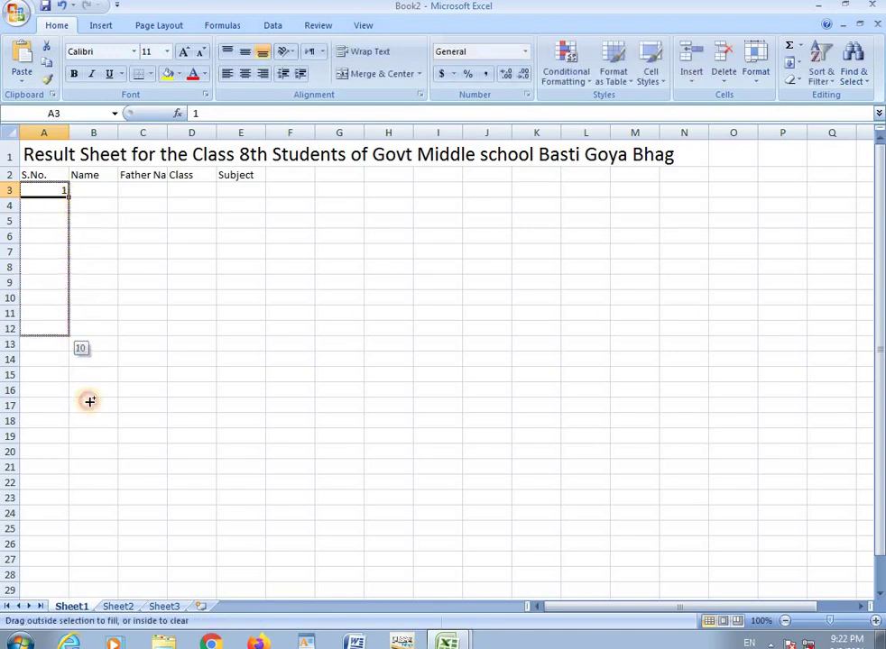
drag(85, 519, 81, 560)
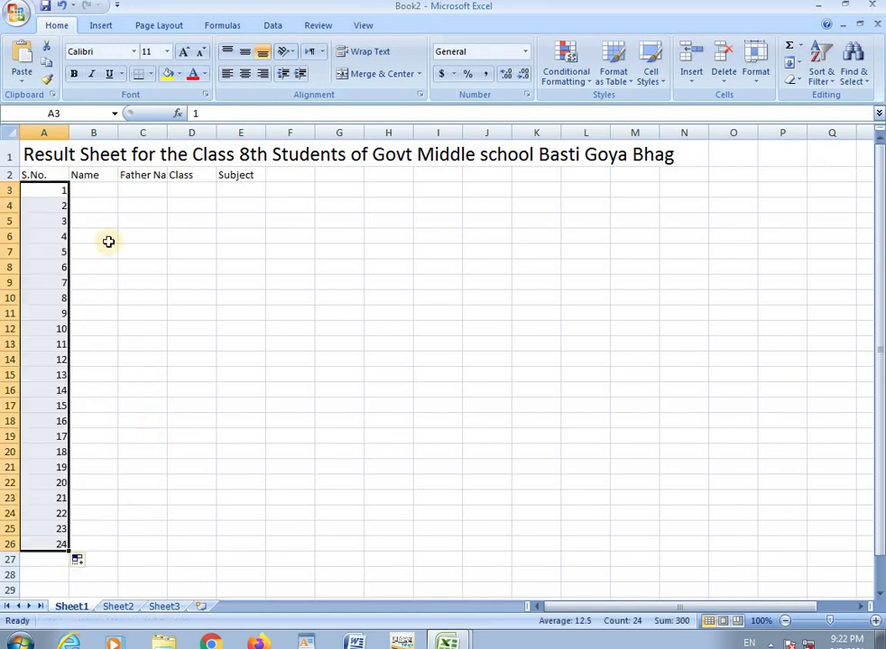
click(88, 187)
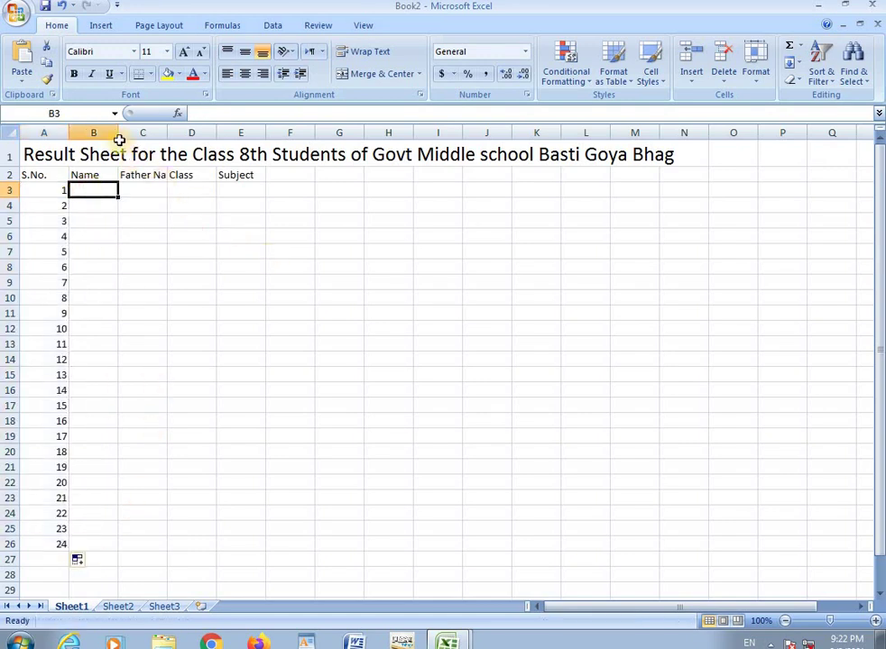
Widen column B for Name and AutoFit column C to the Father Name header
drag(117, 137, 123, 138)
drag(134, 138, 134, 138)
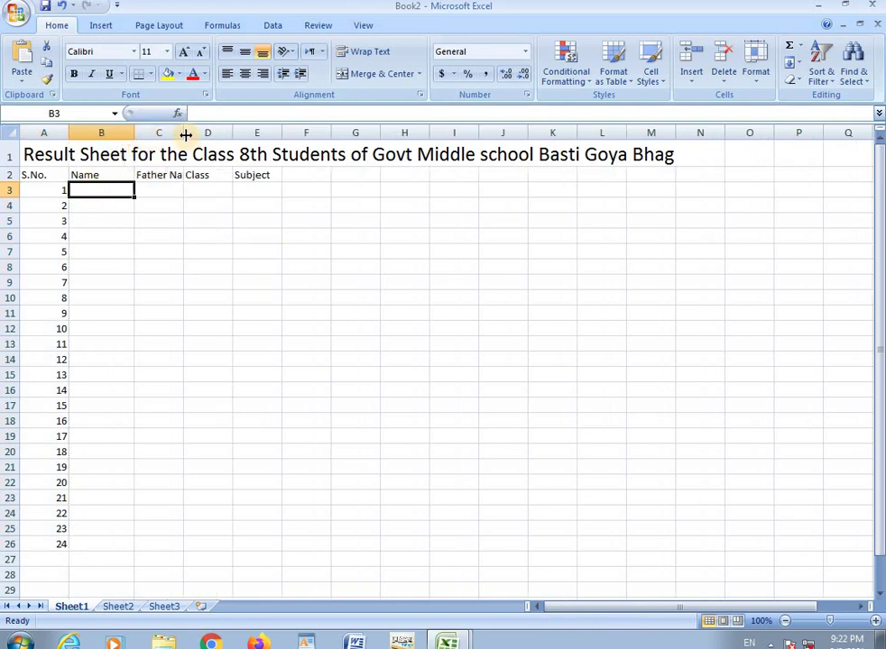
double_click(185, 134)
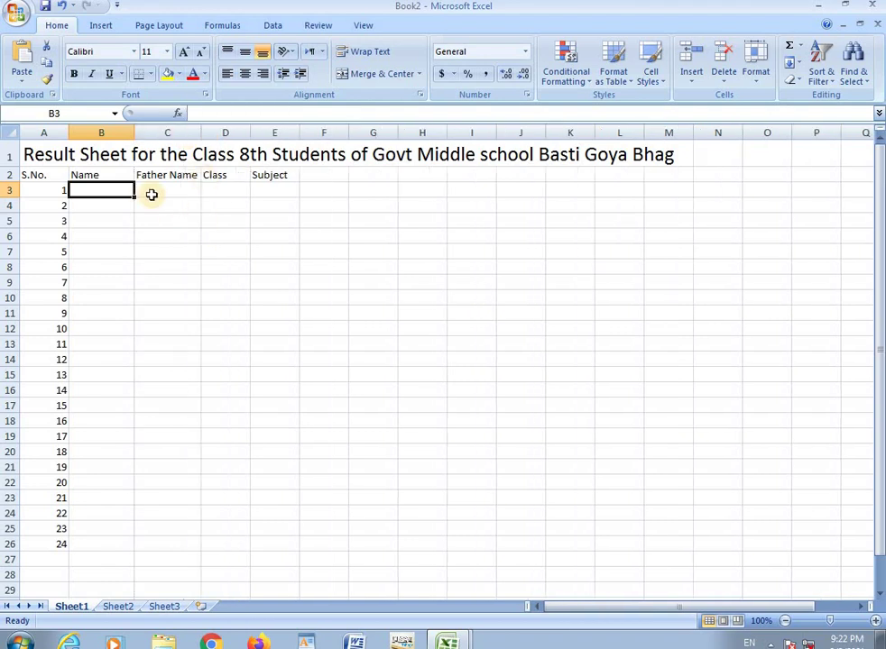
click(151, 192)
Review the table range and last serial number 24, then return to cell B3
drag(43, 175, 343, 287)
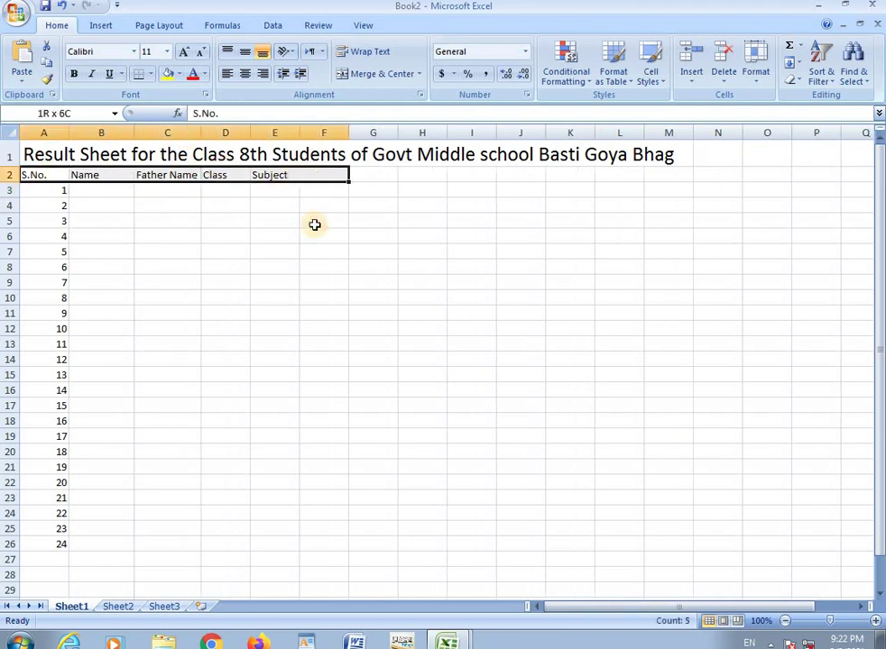
click(185, 341)
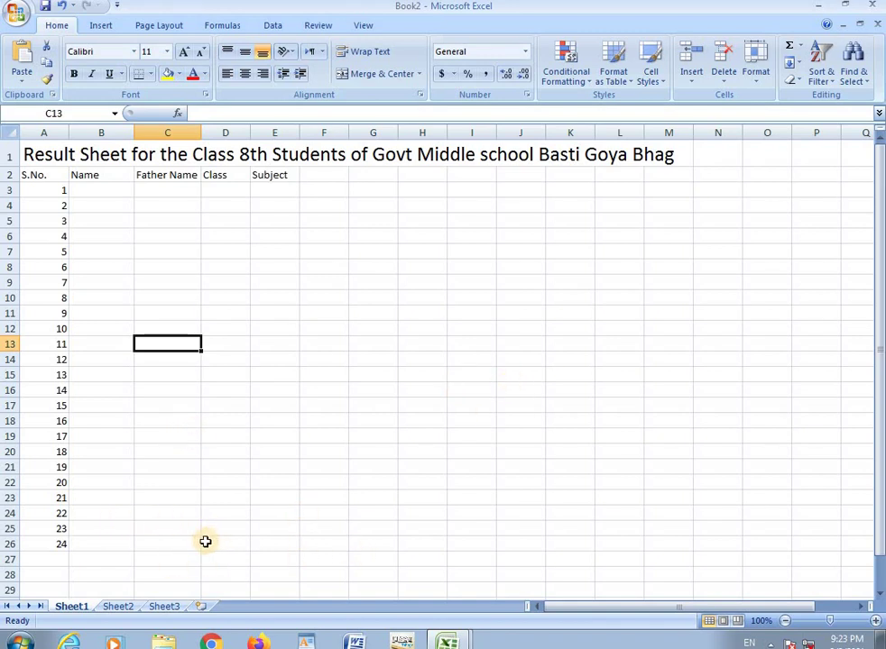
click(52, 544)
click(96, 542)
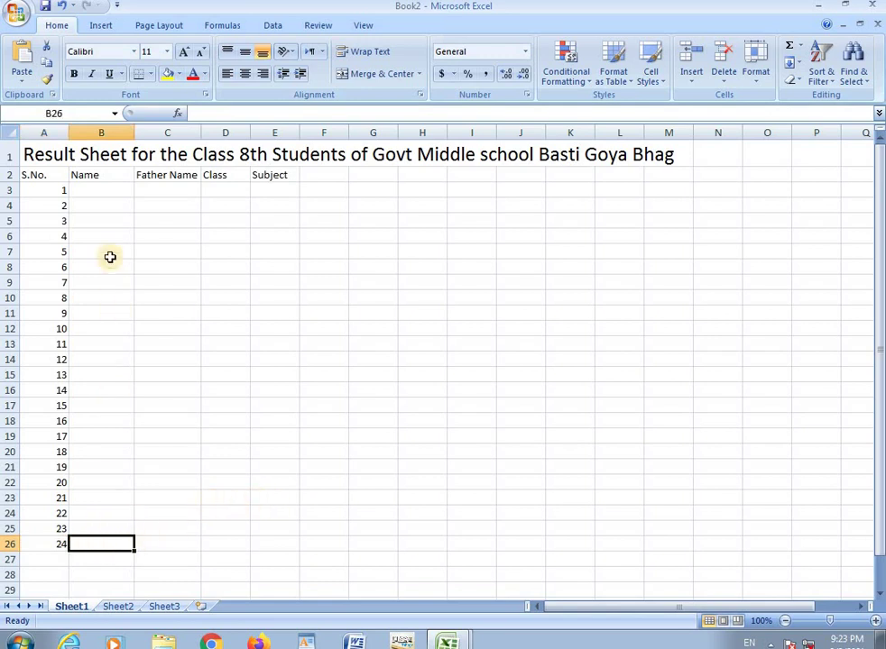
click(92, 189)
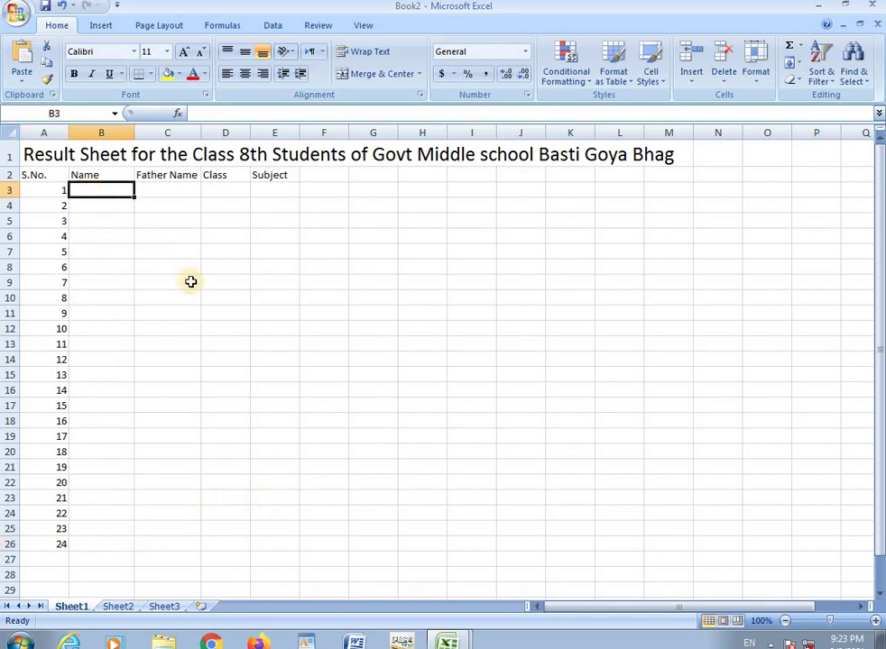